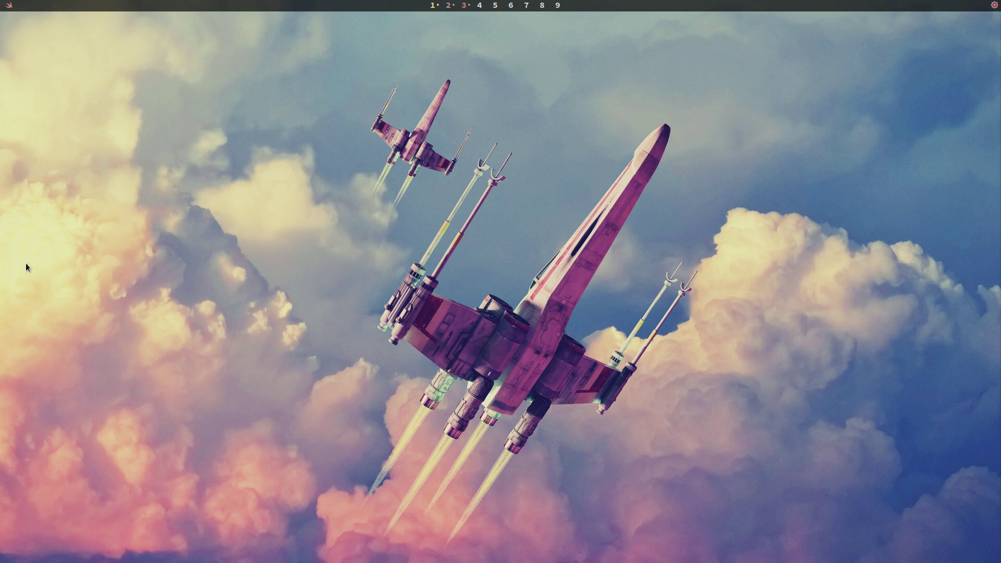
left_click(9, 6)
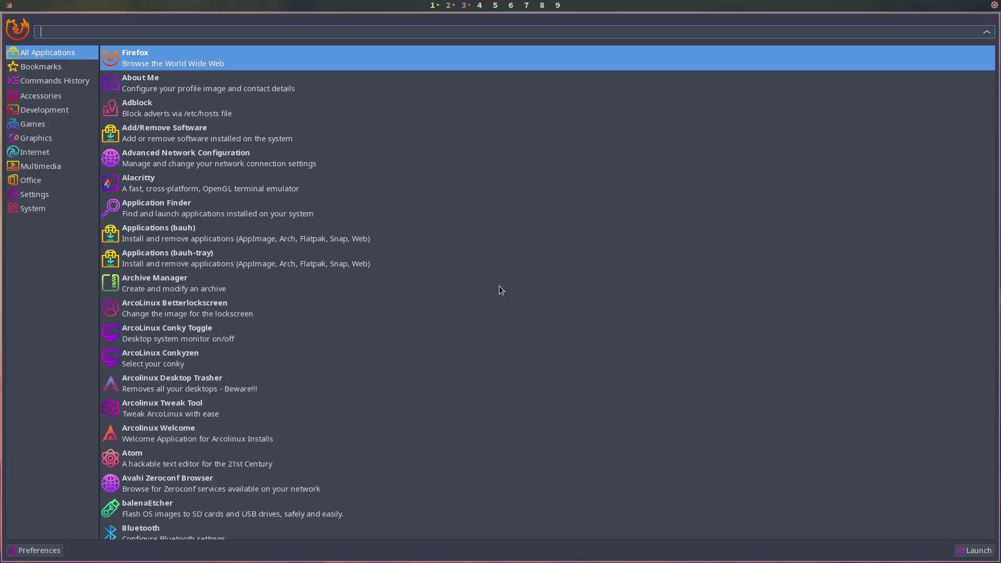
key("Escape")
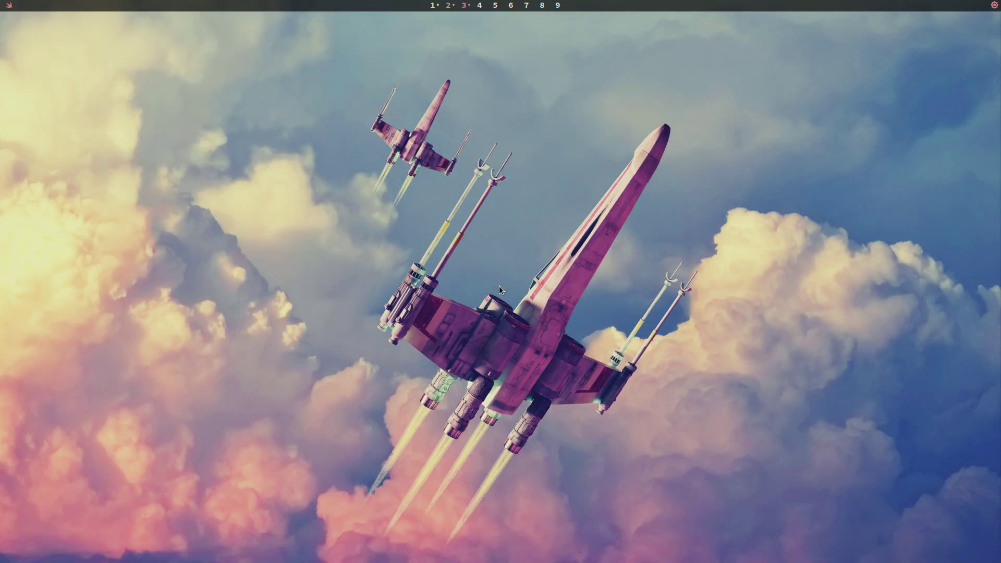
key("super+Return")
key("super+q")
left_click(994, 6)
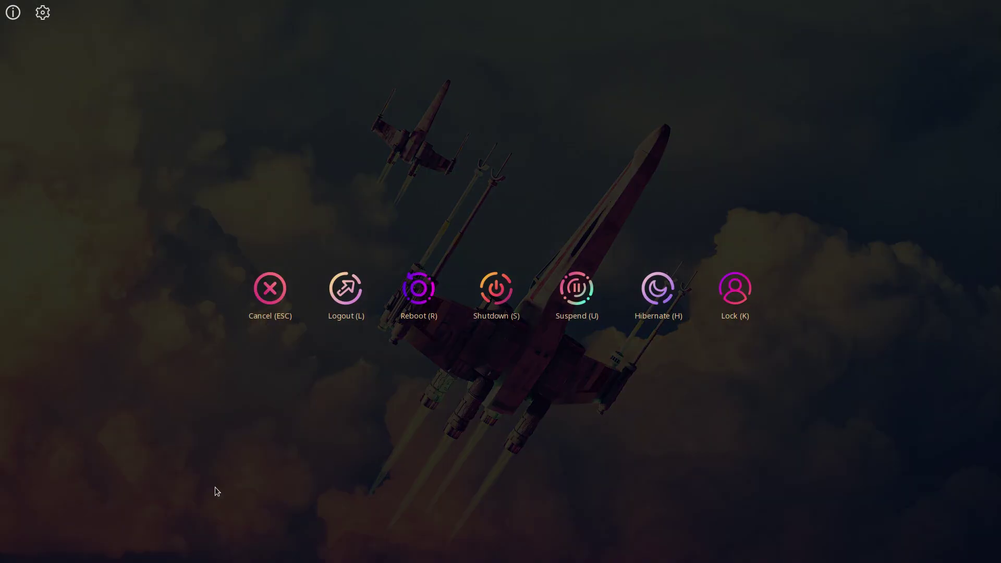
key("Escape")
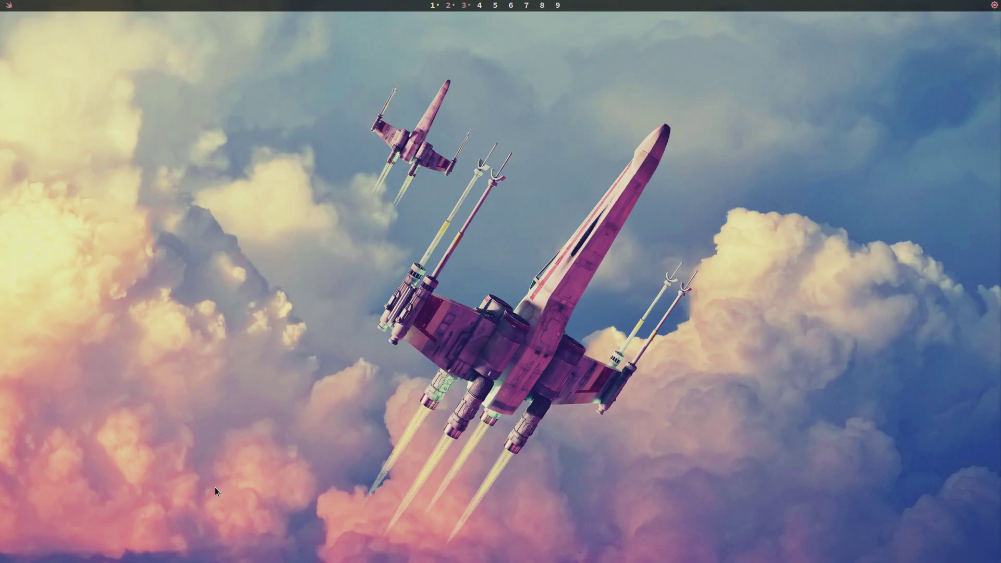